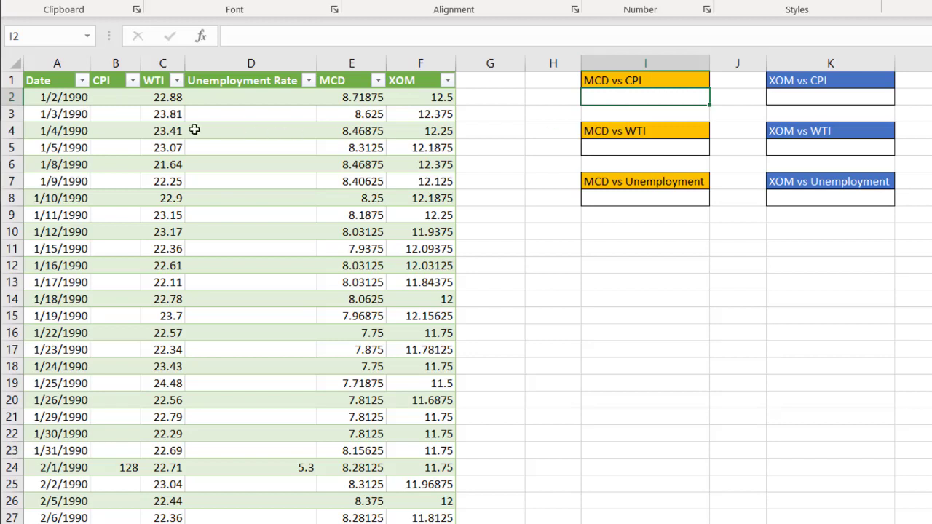
# Step: Review the CPI, WTI, Unemployment Rate, MCD and XOM column headers of the data table
pyautogui.click(106, 81)
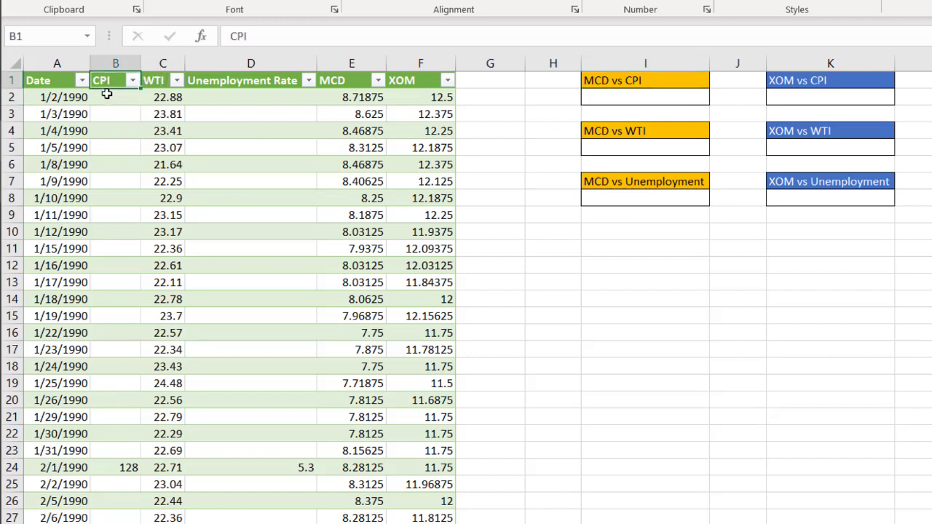
pyautogui.click(150, 81)
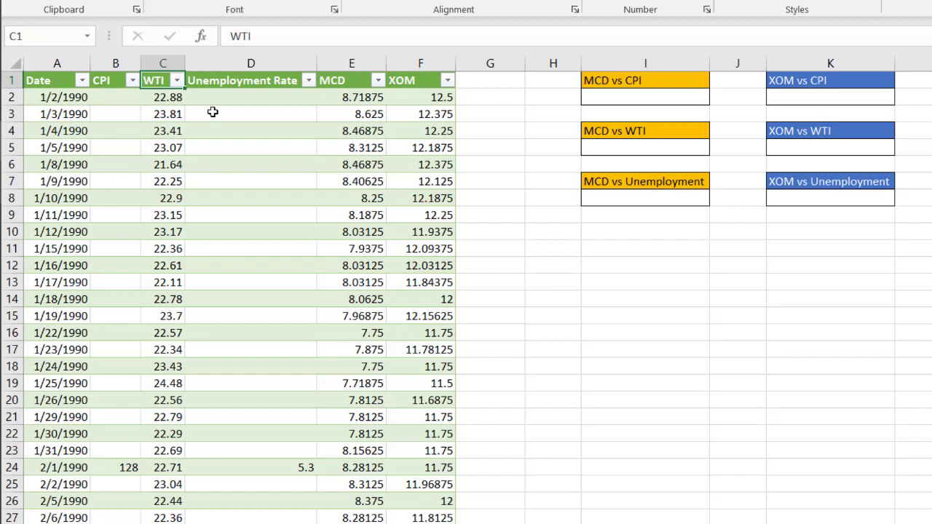
pyautogui.click(247, 80)
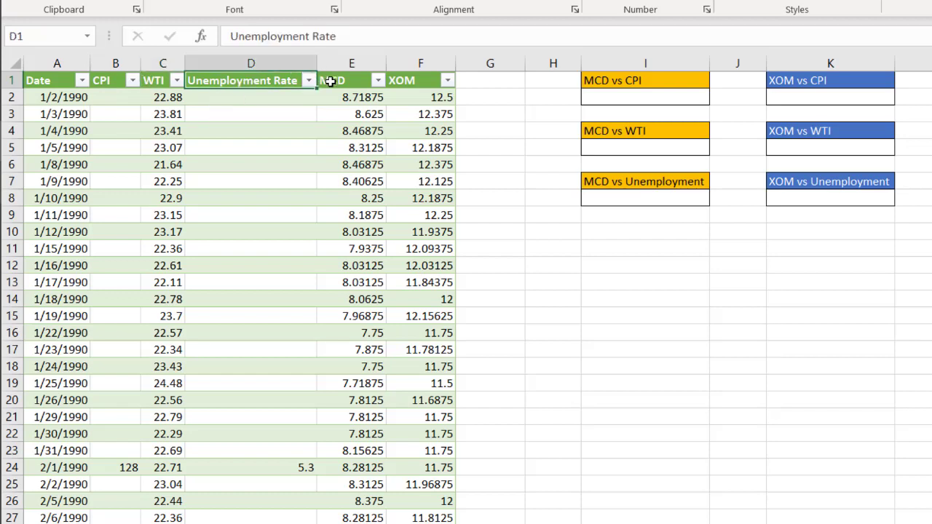
pyautogui.click(329, 80)
pyautogui.click(413, 81)
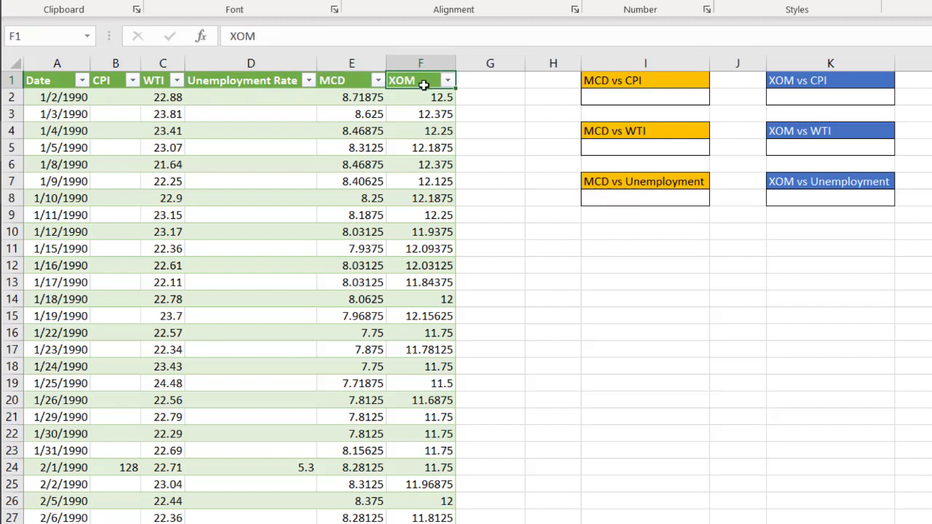
# Step: Calculate the MCD vs CPI correlation in cell I2 with CORREL on columns E and B
pyautogui.click(632, 95)
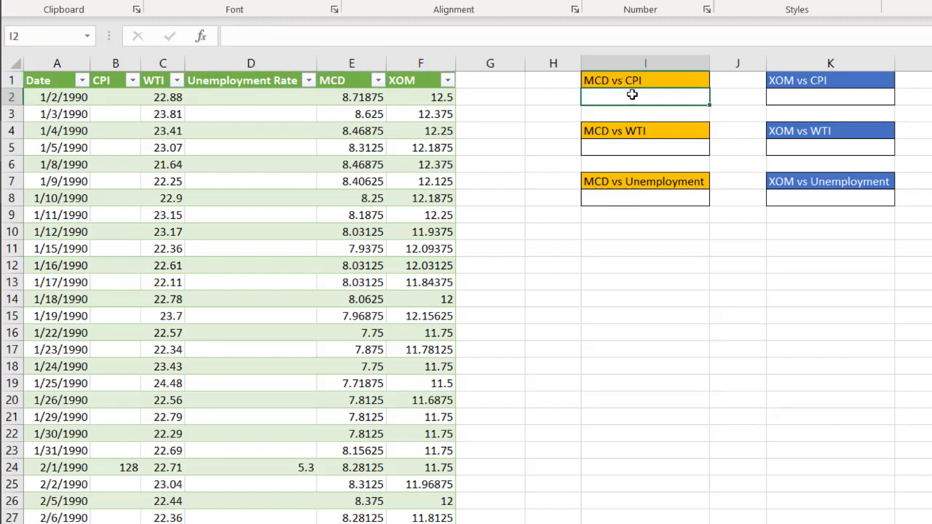
pyautogui.write('=')
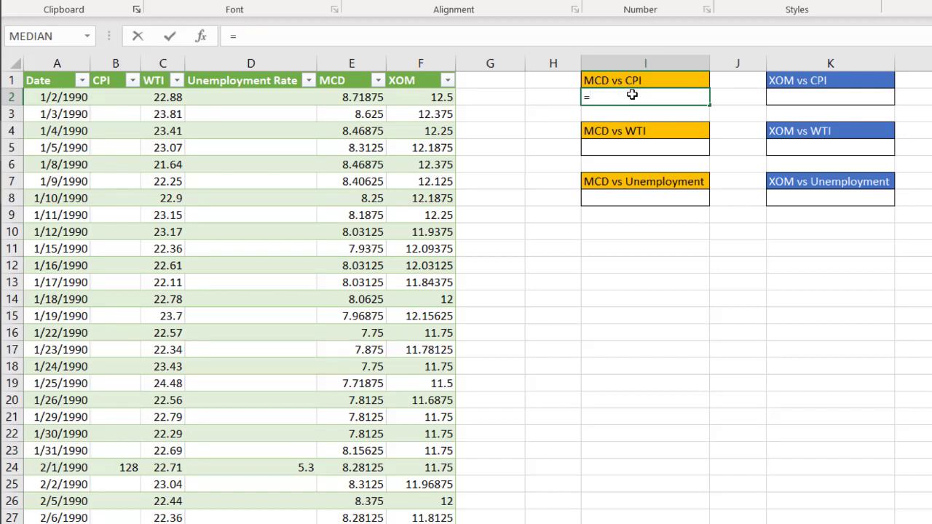
pyautogui.write('corr')
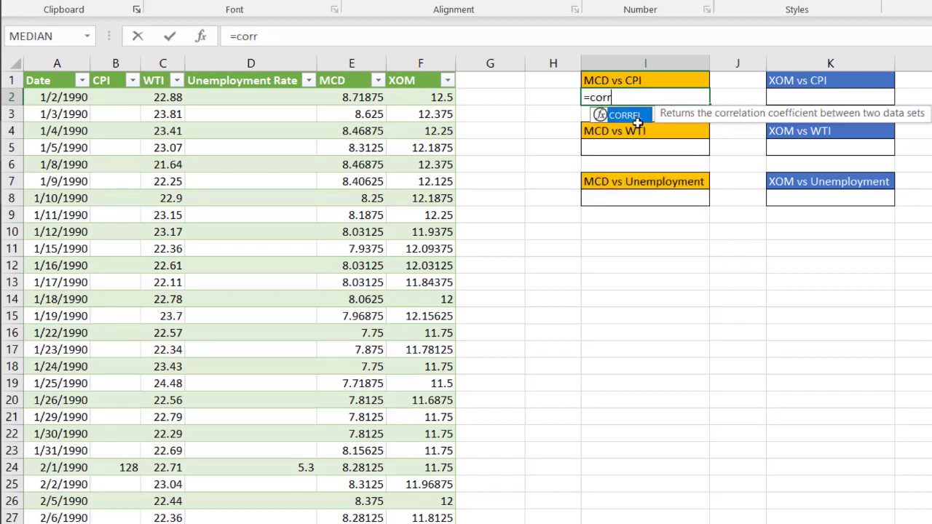
pyautogui.doubleClick(635, 116)
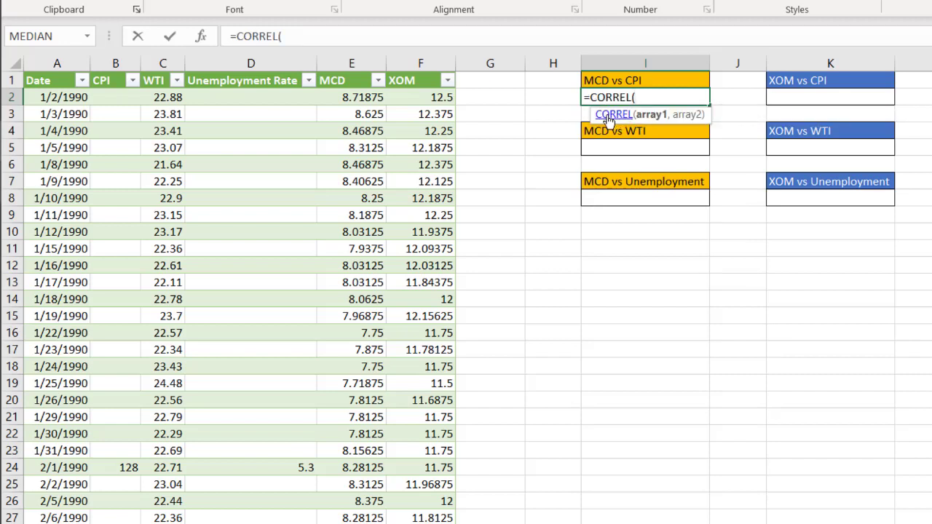
pyautogui.click(357, 64)
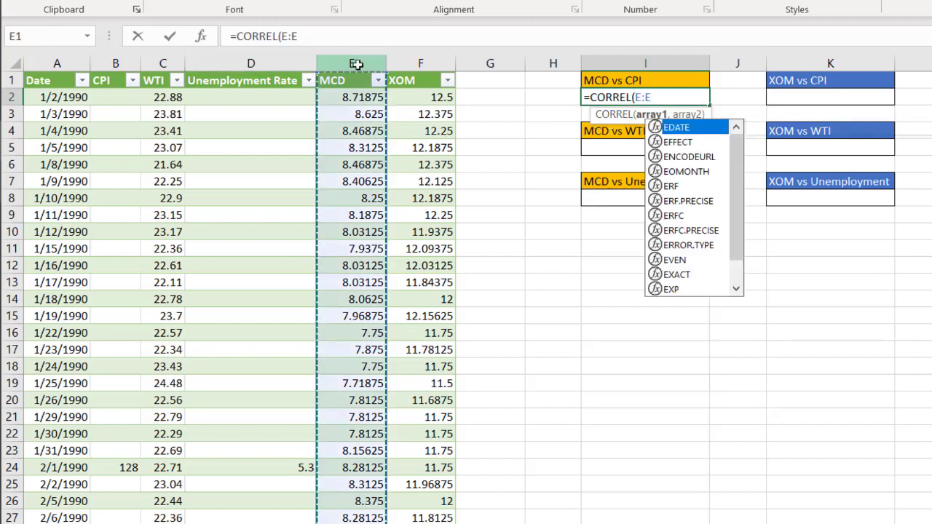
pyautogui.write(',')
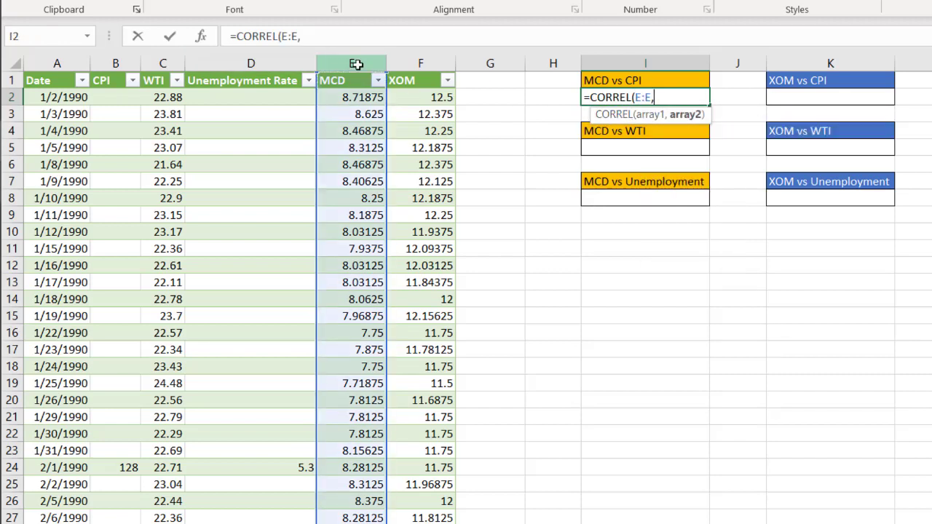
pyautogui.click(109, 62)
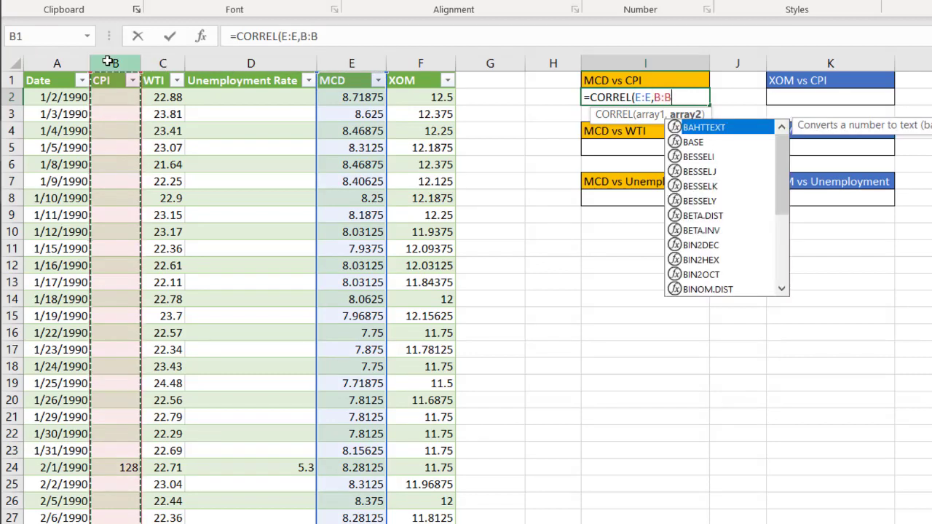
pyautogui.press('Return')
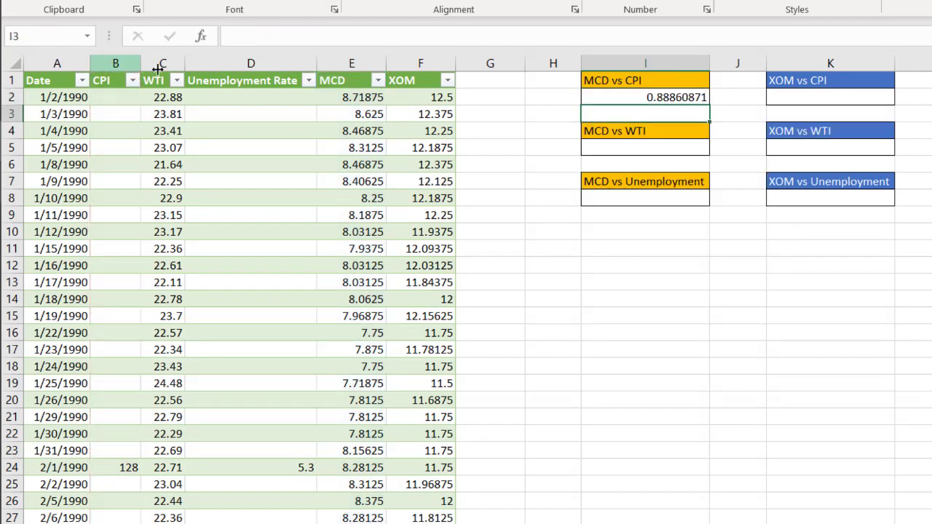
# Step: Copy the MCD vs CPI correlation formula into I5 for MCD vs WTI and I8 for MCD vs Unemployment
pyautogui.click(666, 96)
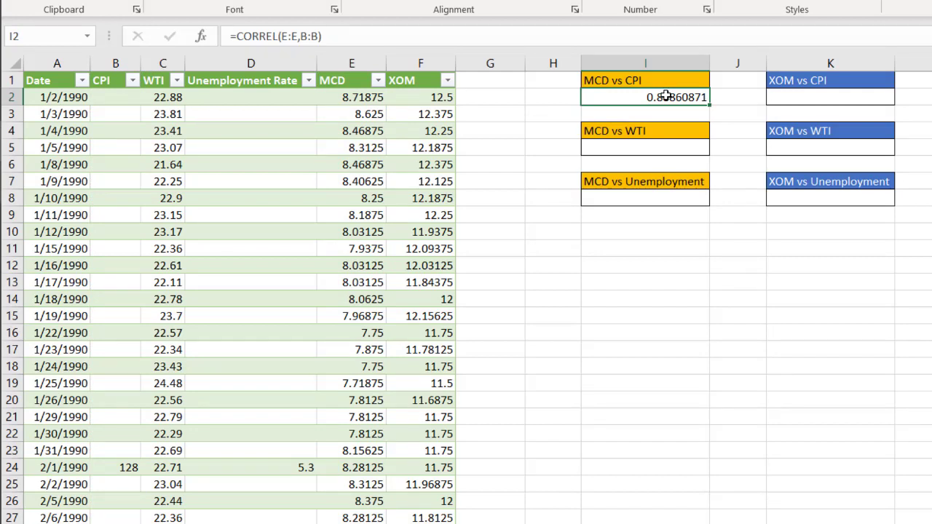
pyautogui.hotkey('ctrl', 'c')
pyautogui.click(651, 148)
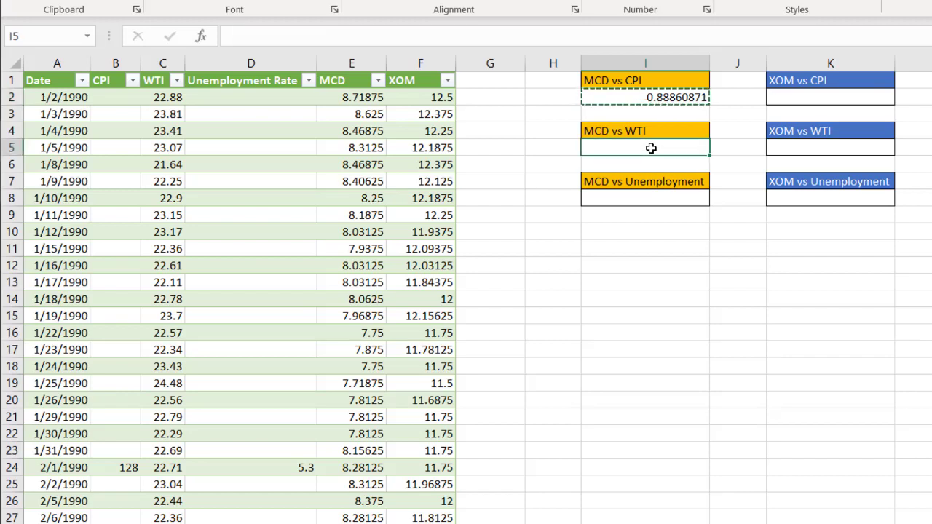
pyautogui.hotkey('ctrl', 'v')
pyautogui.click(653, 195)
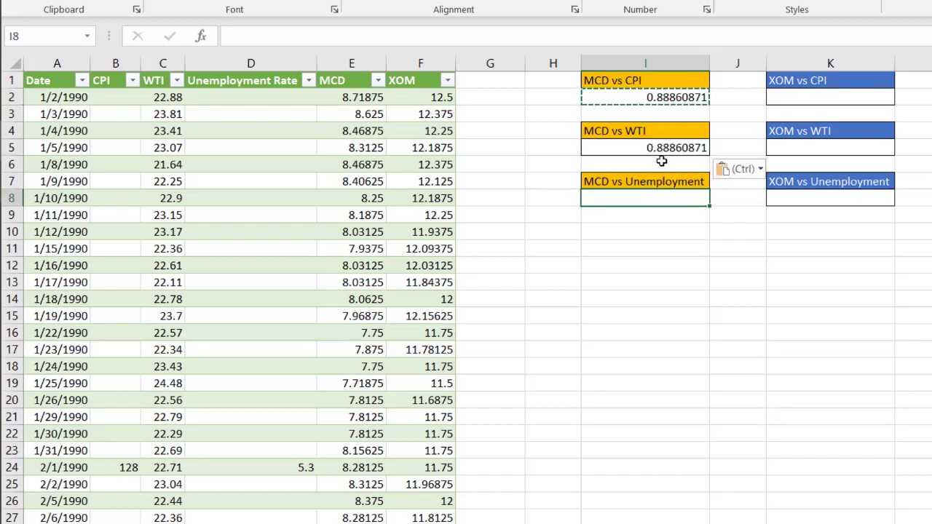
pyautogui.hotkey('ctrl', 'v')
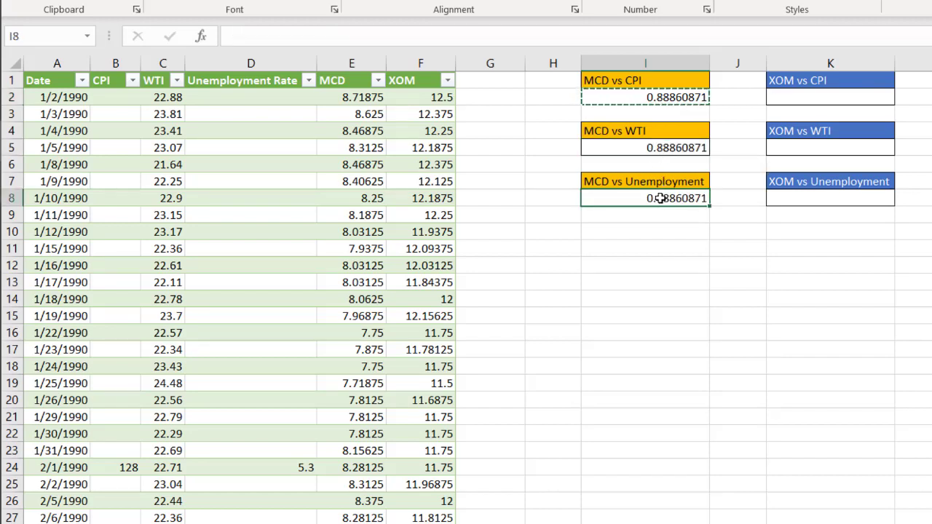
# Step: Change the second array of the MCD vs WTI formula in I5 to the WTI column, C:C
pyautogui.click(660, 147)
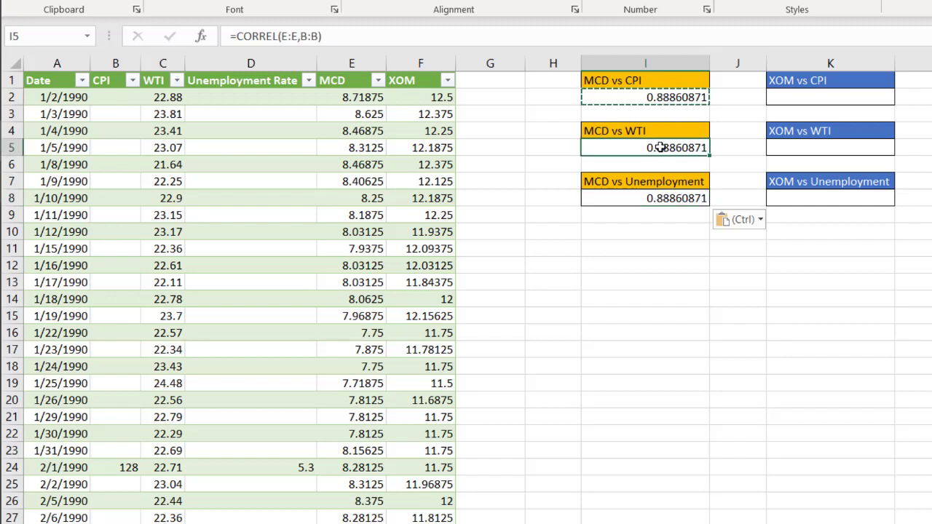
pyautogui.click(300, 36)
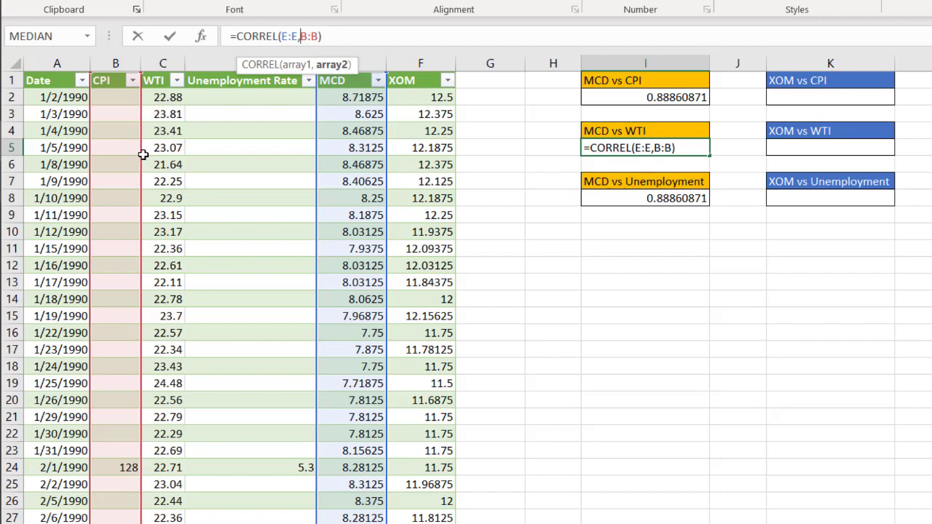
pyautogui.moveTo(143, 154); pyautogui.dragTo(166, 159)
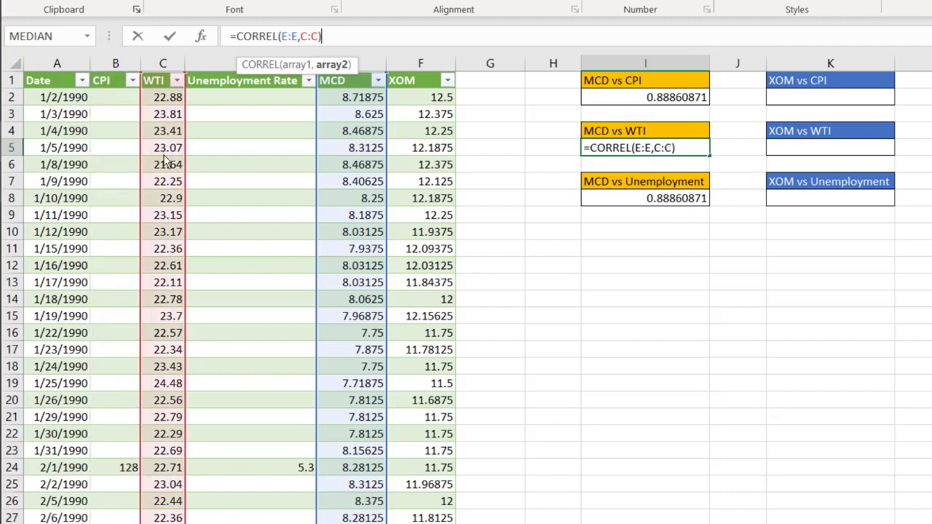
pyautogui.press('Return')
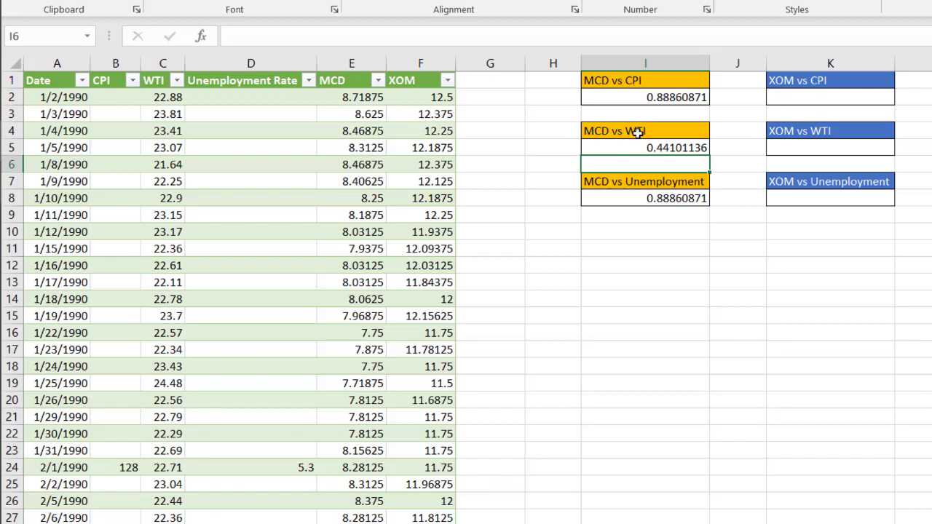
# Step: Change the second array of the MCD vs Unemployment formula in I8 to the Unemployment Rate column, D:D
pyautogui.click(661, 201)
pyautogui.click(657, 148)
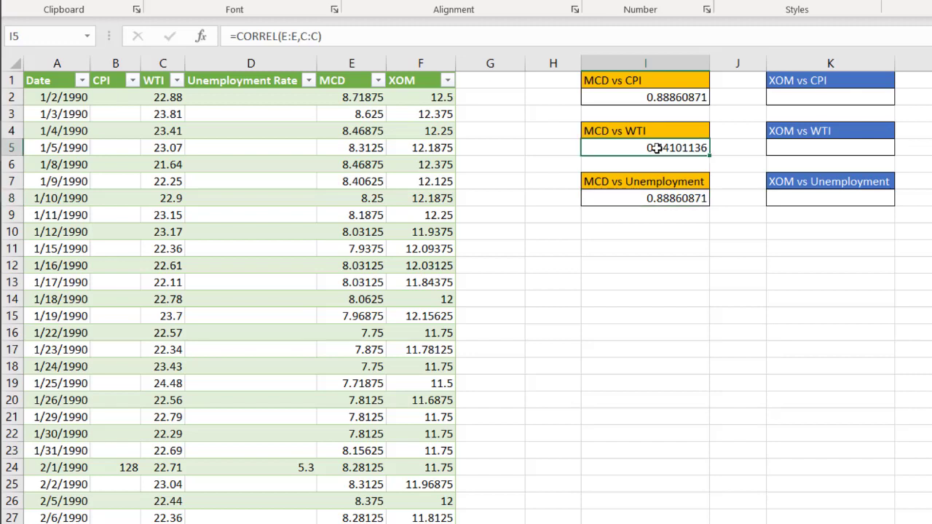
pyautogui.click(653, 200)
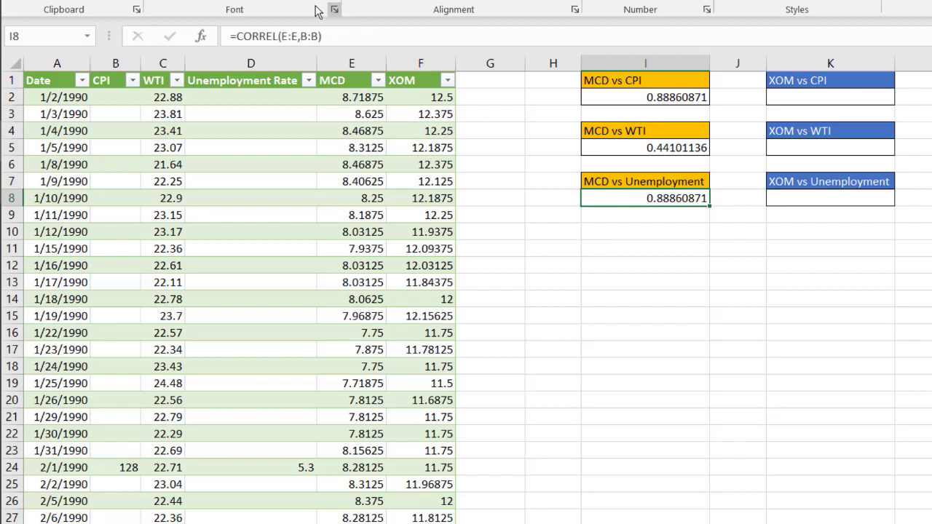
pyautogui.click(300, 36)
pyautogui.moveTo(151, 120); pyautogui.dragTo(255, 151)
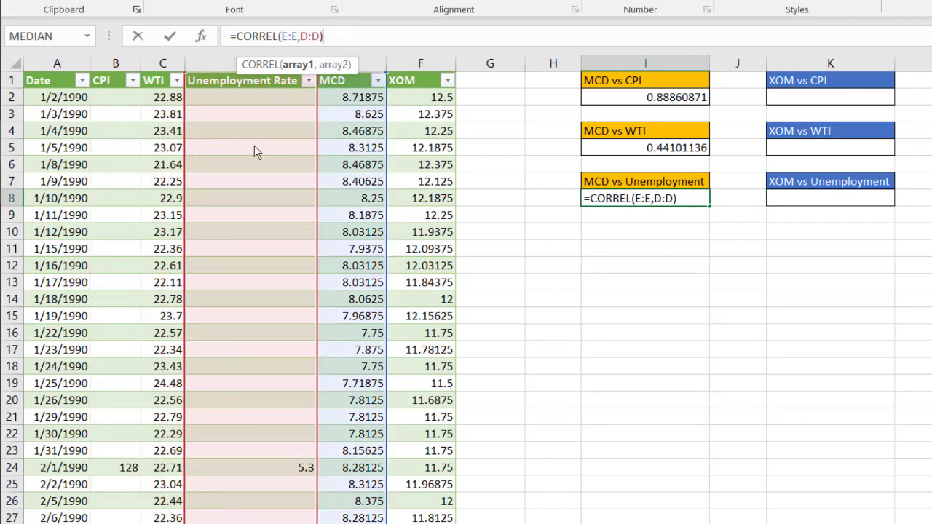
pyautogui.press('Return')
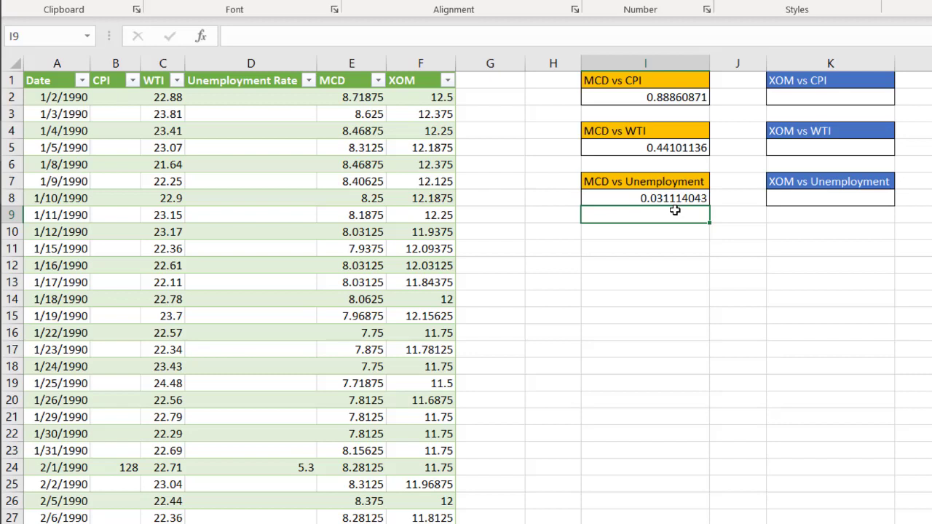
# Step: Calculate the XOM vs CPI correlation in cell K2 with CORREL on columns F and B
pyautogui.click(813, 95)
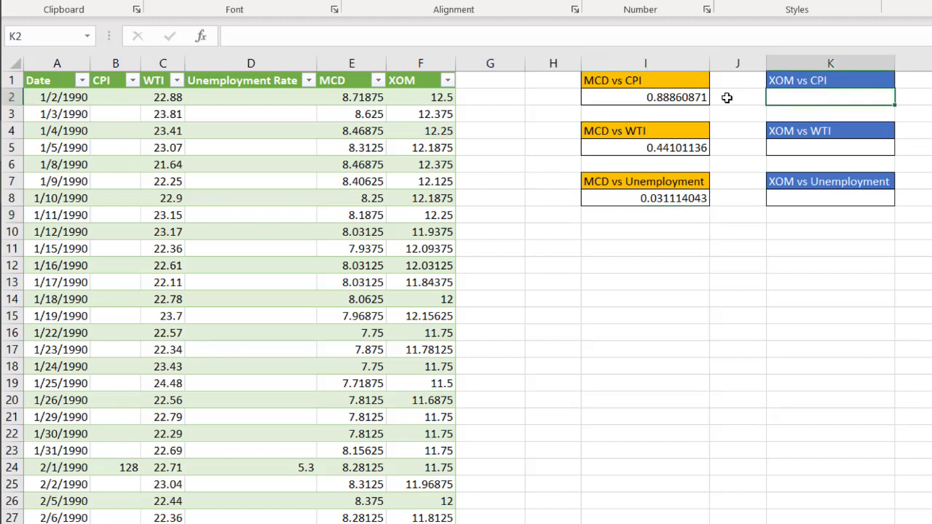
pyautogui.click(681, 98)
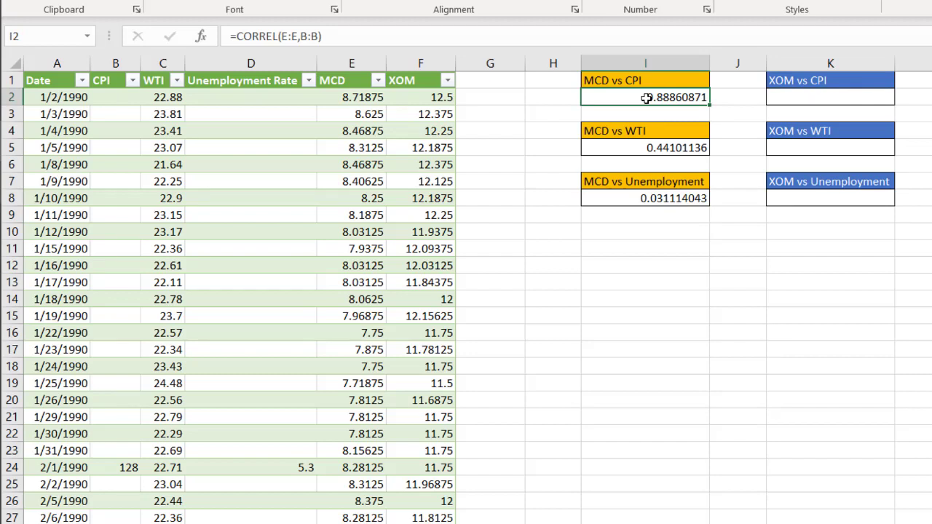
pyautogui.click(820, 97)
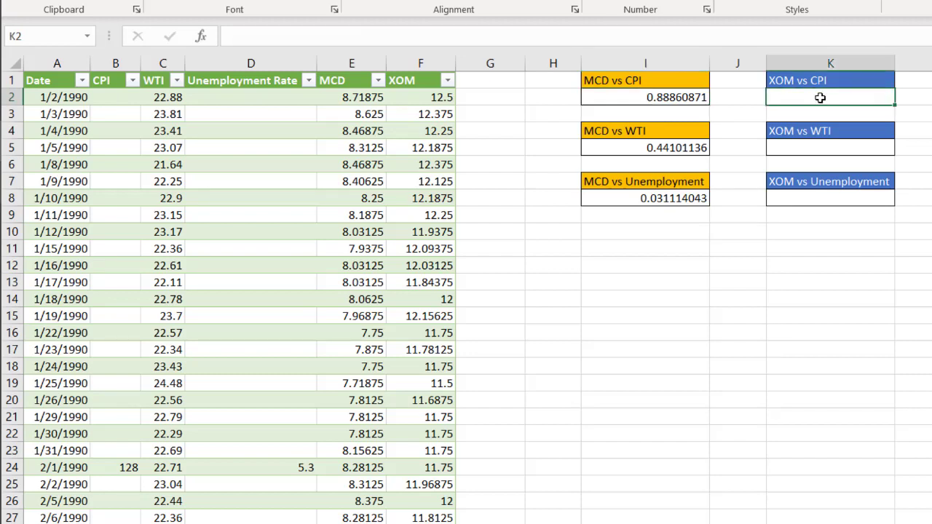
pyautogui.write('=cor')
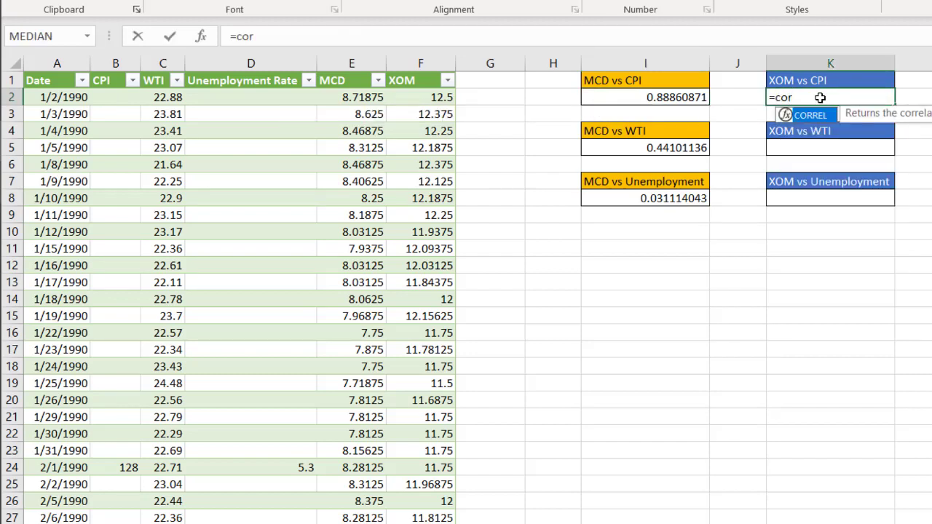
pyautogui.press('Tab')
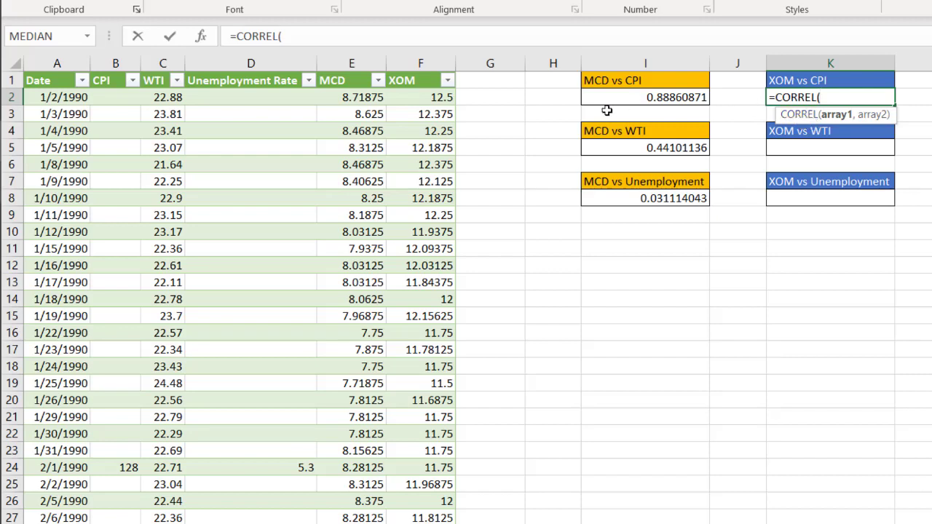
pyautogui.click(406, 64)
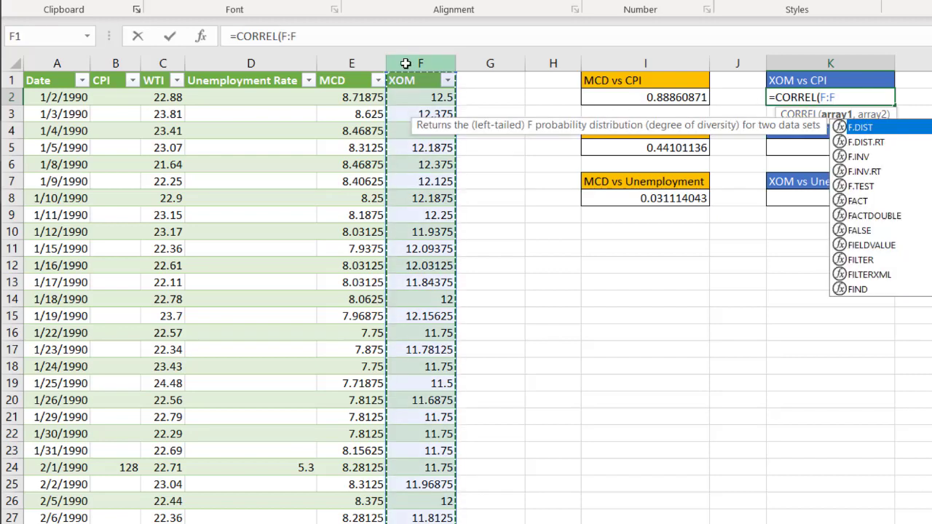
pyautogui.write(',')
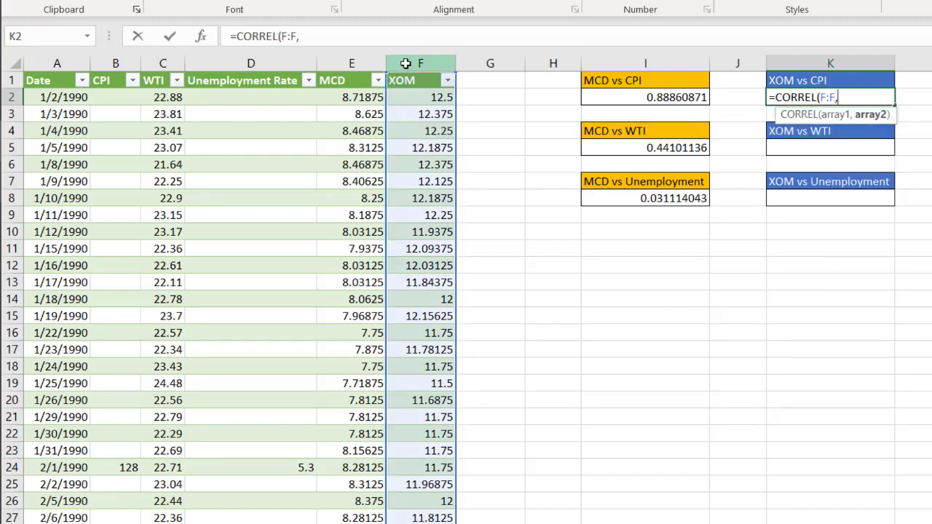
pyautogui.click(115, 64)
pyautogui.press('Return')
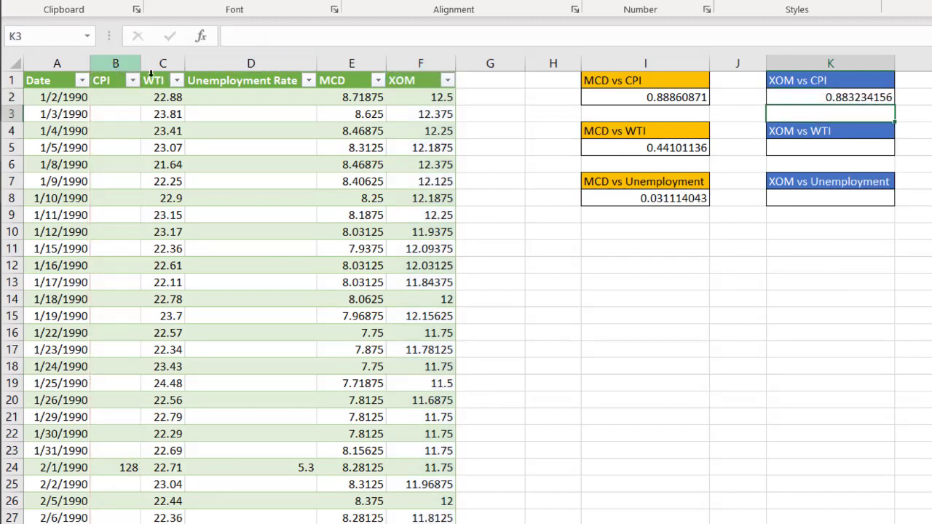
pyautogui.click(822, 94)
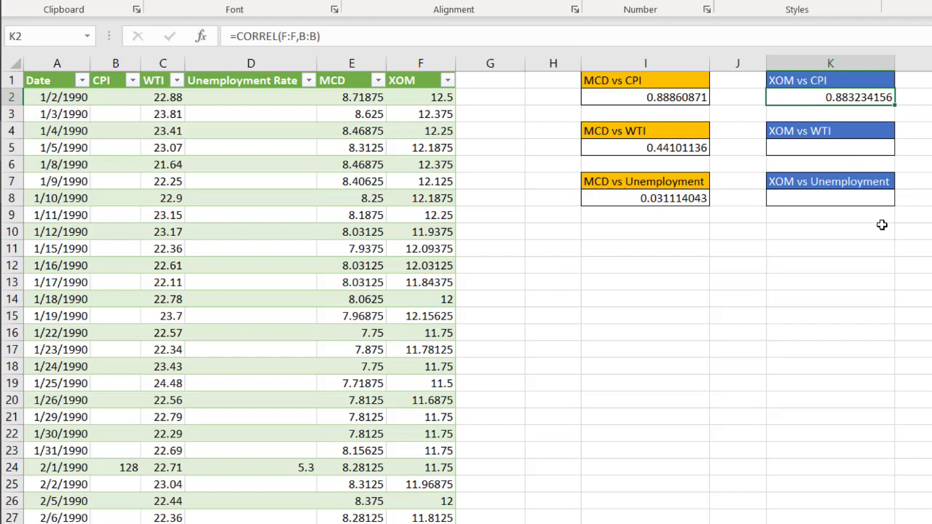
# Step: Calculate the XOM vs WTI correlation in cell K5 with CORREL on columns F and C, and compare it with the XOM vs CPI result
pyautogui.click(854, 148)
pyautogui.write('=')
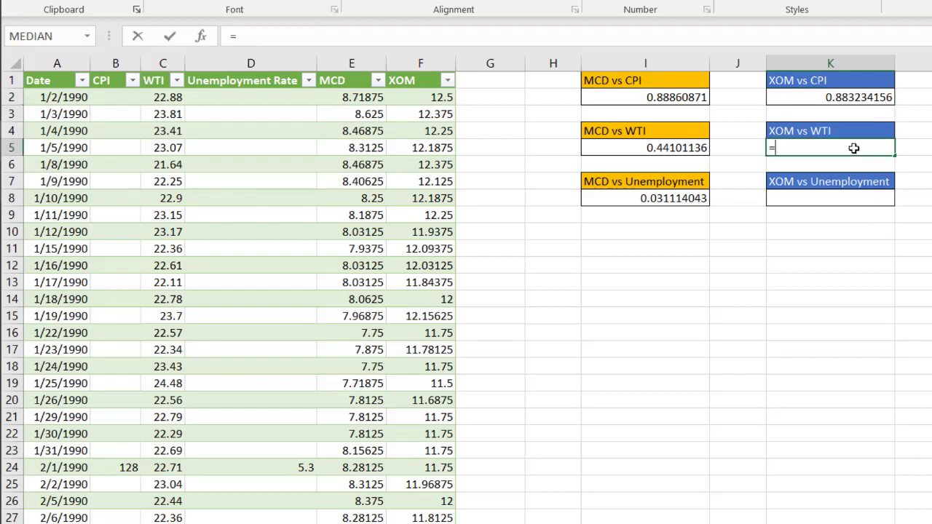
pyautogui.write('corr')
pyautogui.press('Tab')
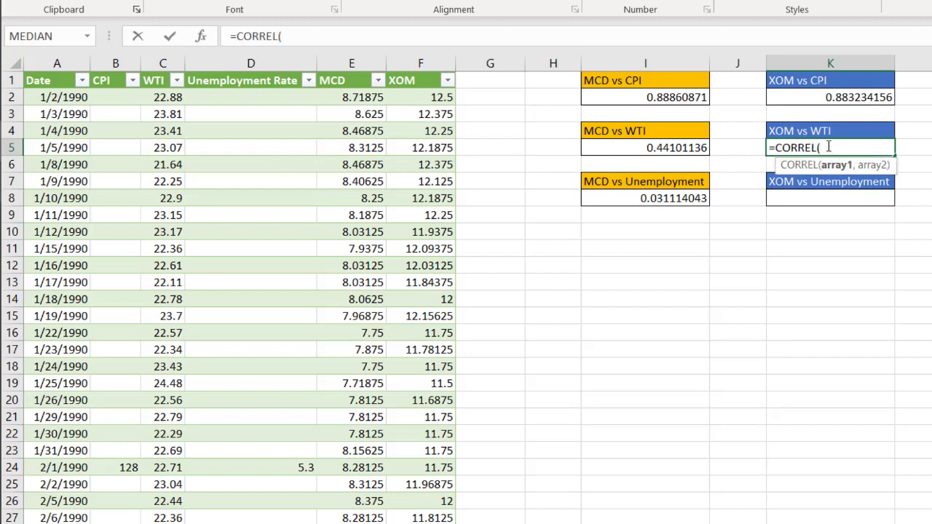
pyautogui.click(412, 64)
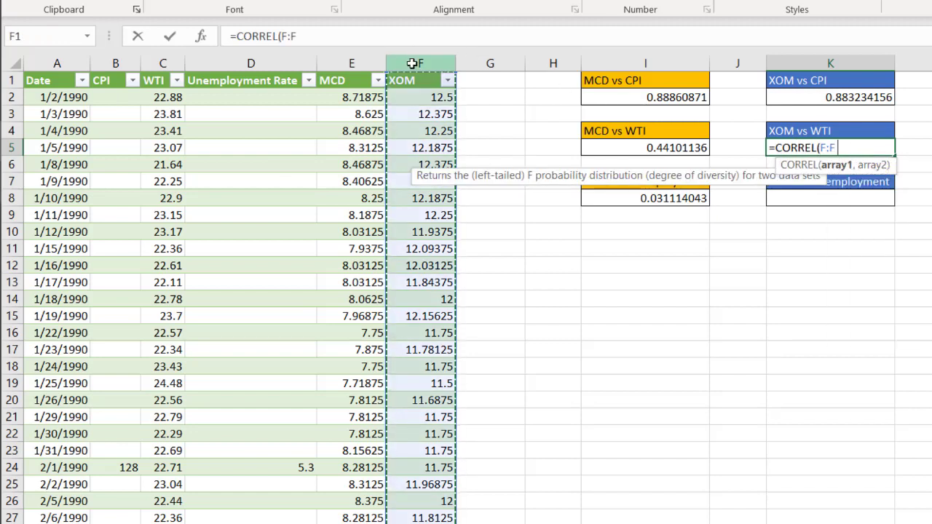
pyautogui.write(',')
pyautogui.click(156, 66)
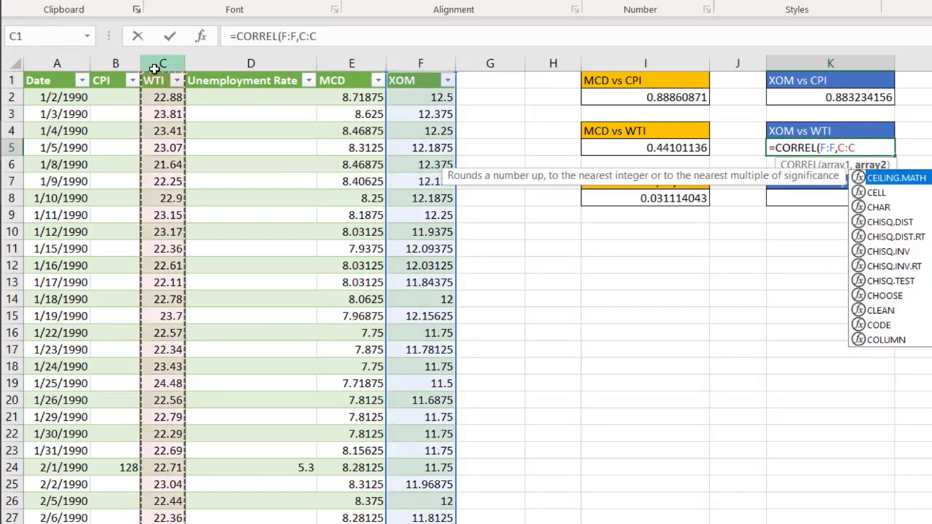
pyautogui.press('Return')
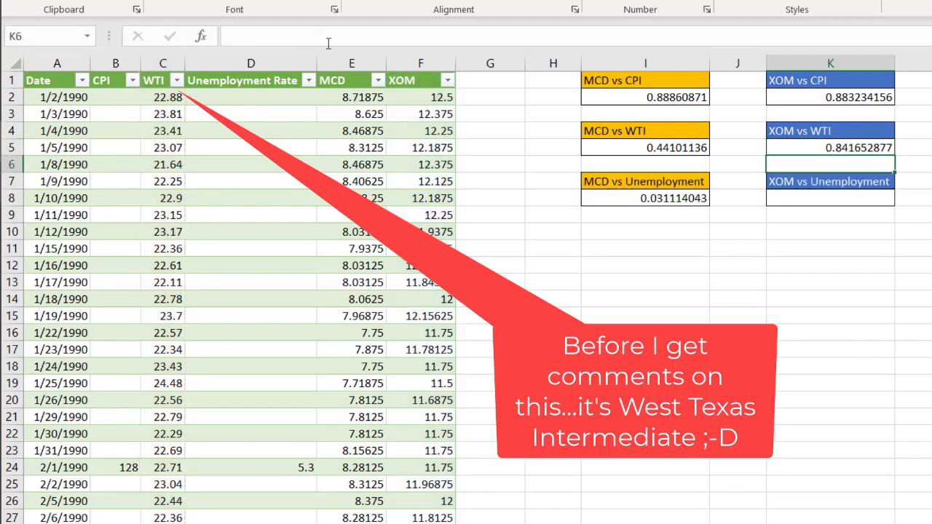
pyautogui.click(828, 147)
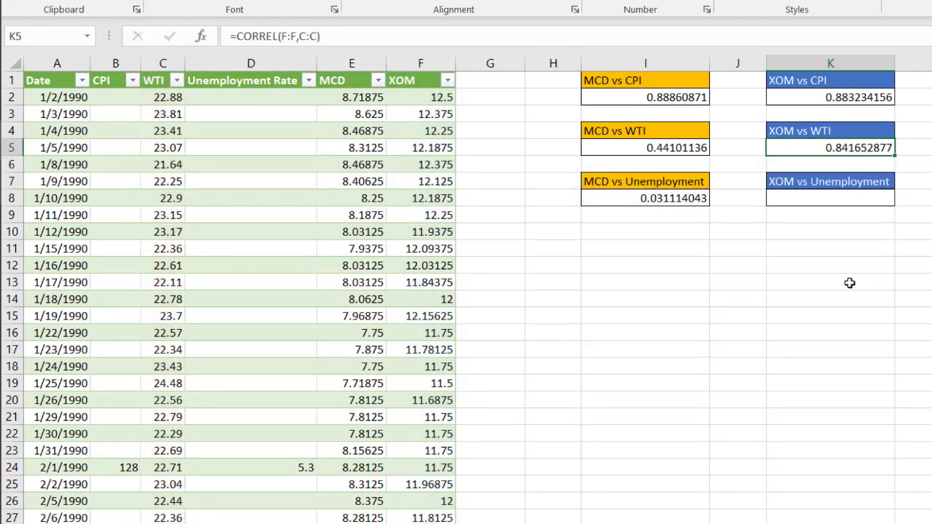
pyautogui.click(871, 99)
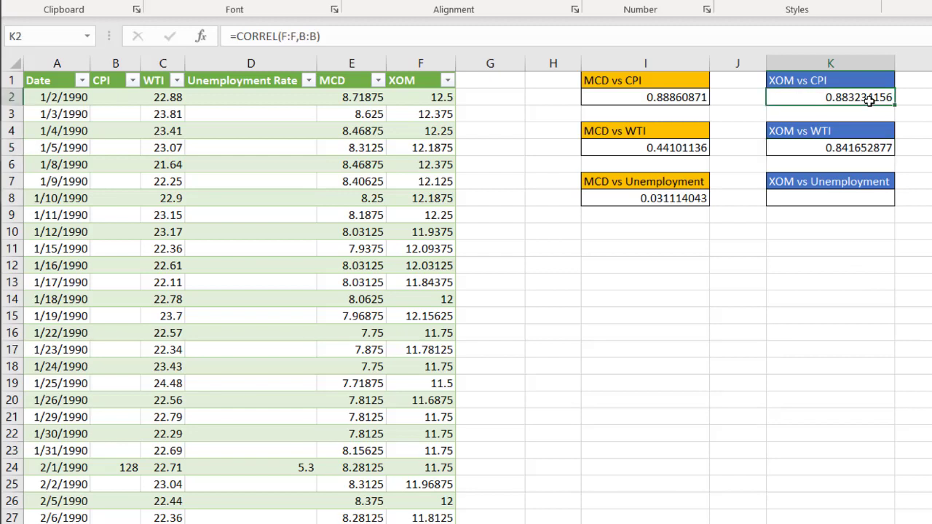
pyautogui.click(844, 148)
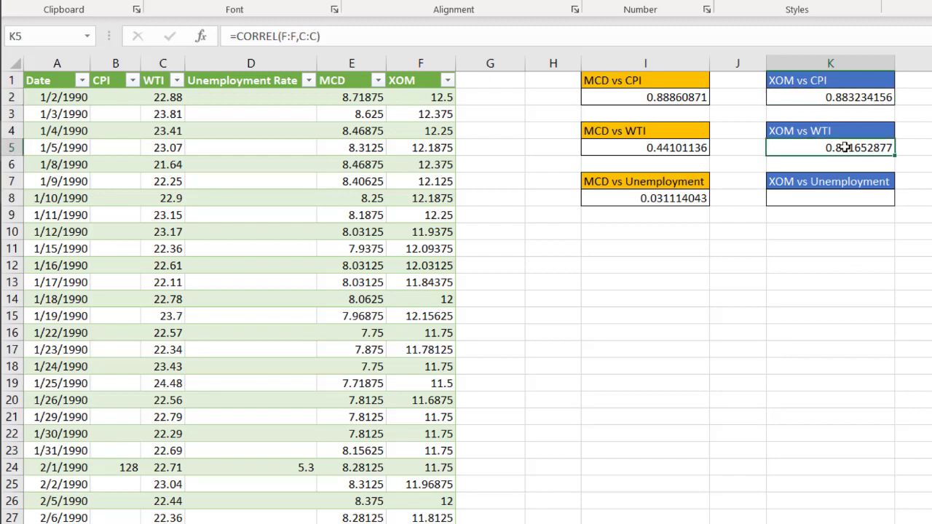
# Step: Calculate the XOM vs Unemployment correlation in cell K8 with CORREL on columns F and D
pyautogui.click(827, 201)
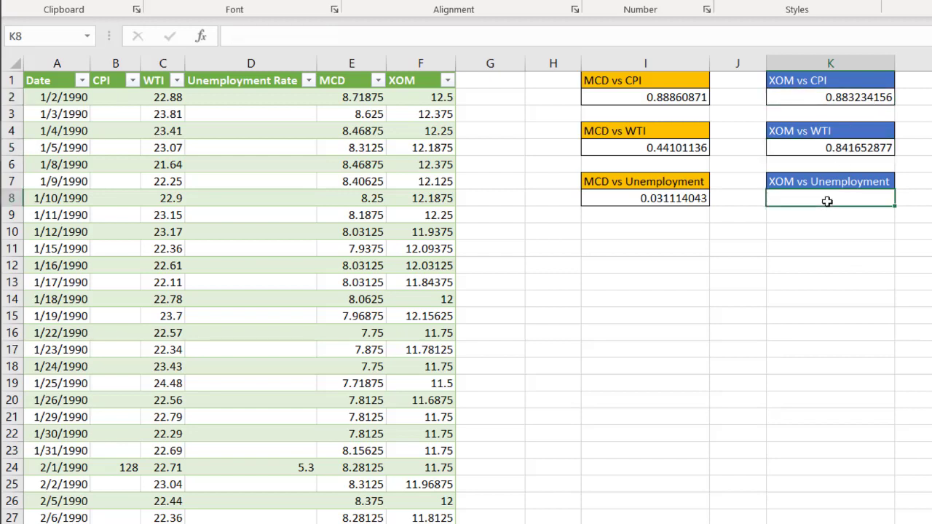
pyautogui.write('=corr')
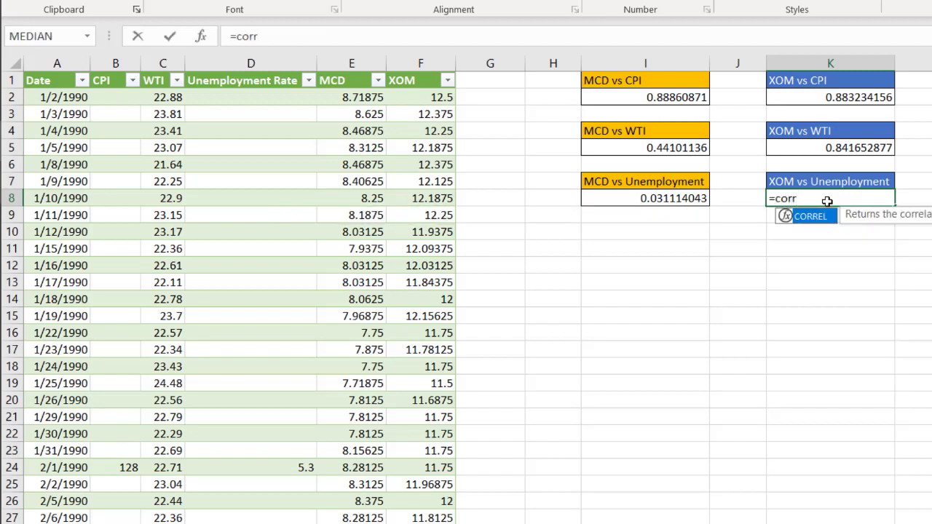
pyautogui.press('Tab')
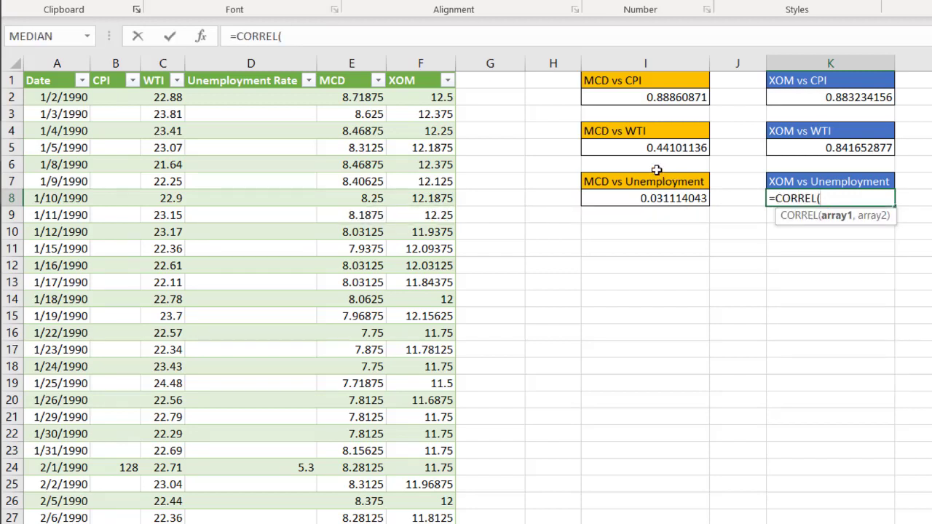
pyautogui.click(415, 64)
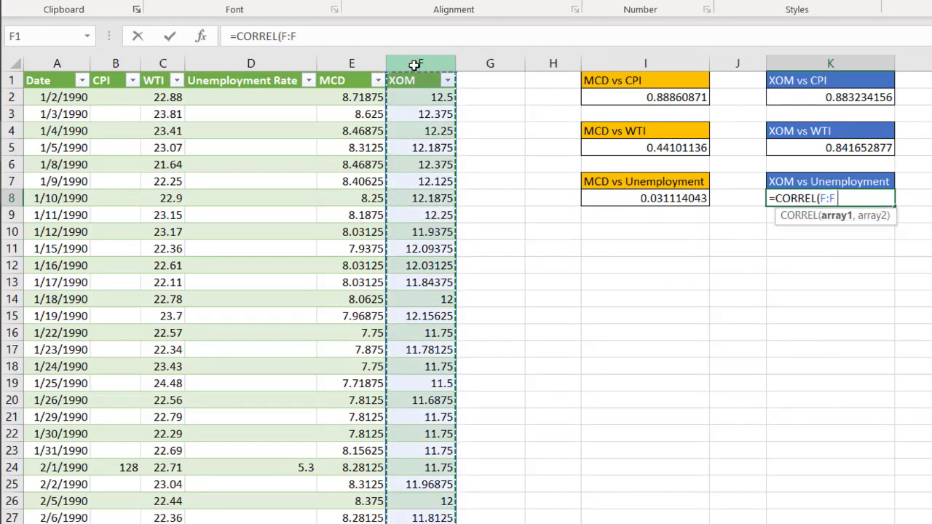
pyautogui.write(',')
pyautogui.click(252, 64)
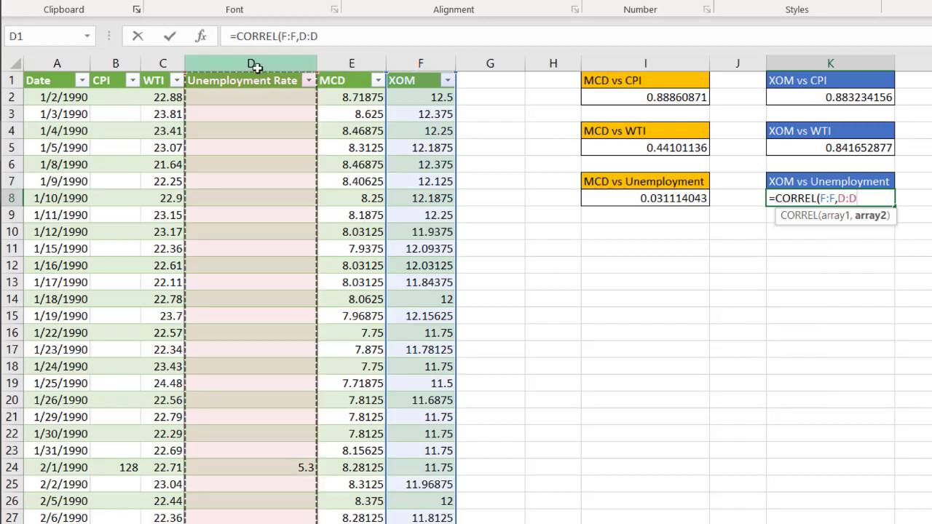
pyautogui.press('Return')
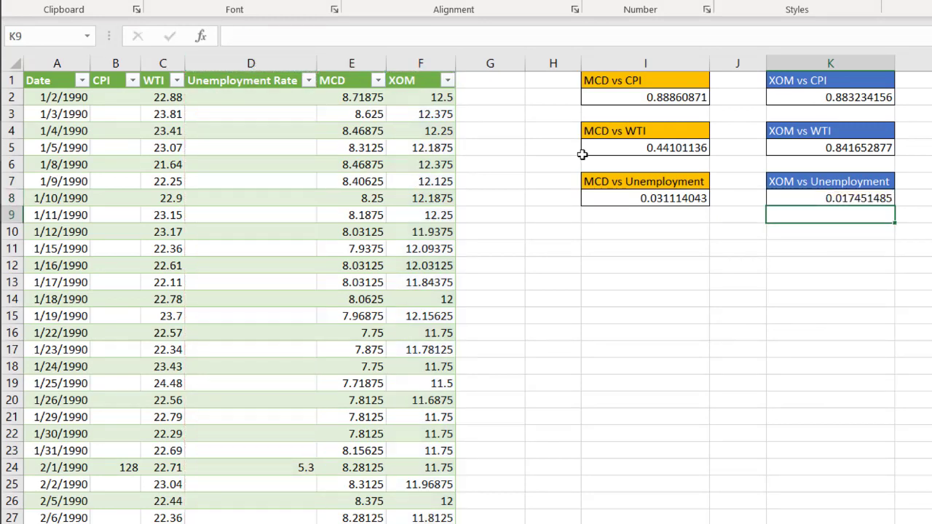